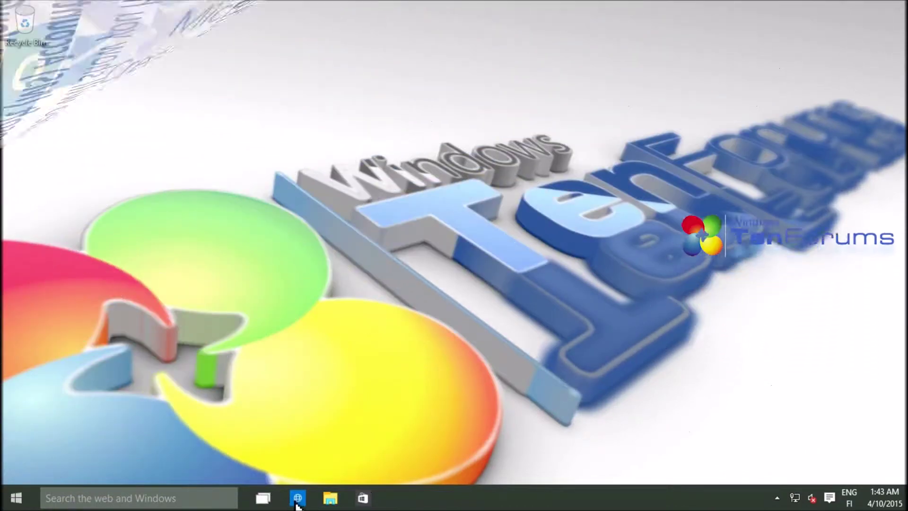
Open outlook.com in a maximized Edge window to reach the Outlook sign-in page
click(296, 504)
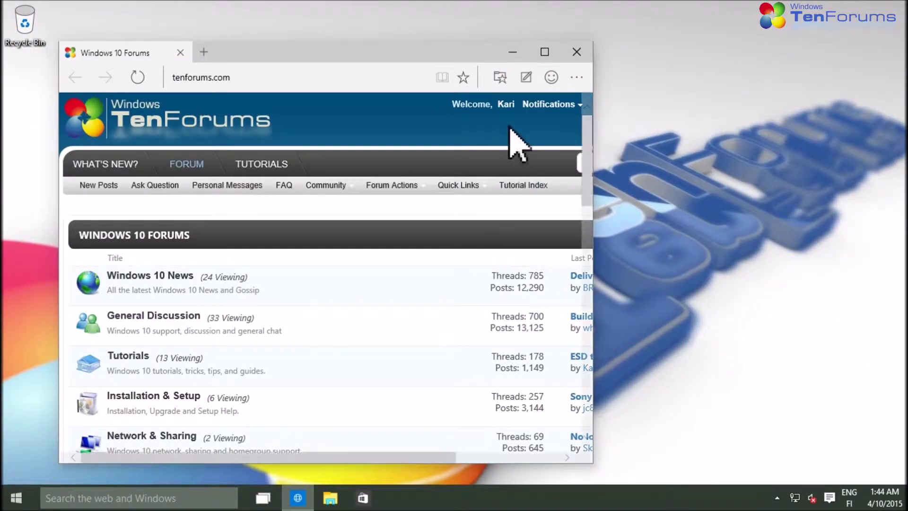
click(544, 52)
click(348, 35)
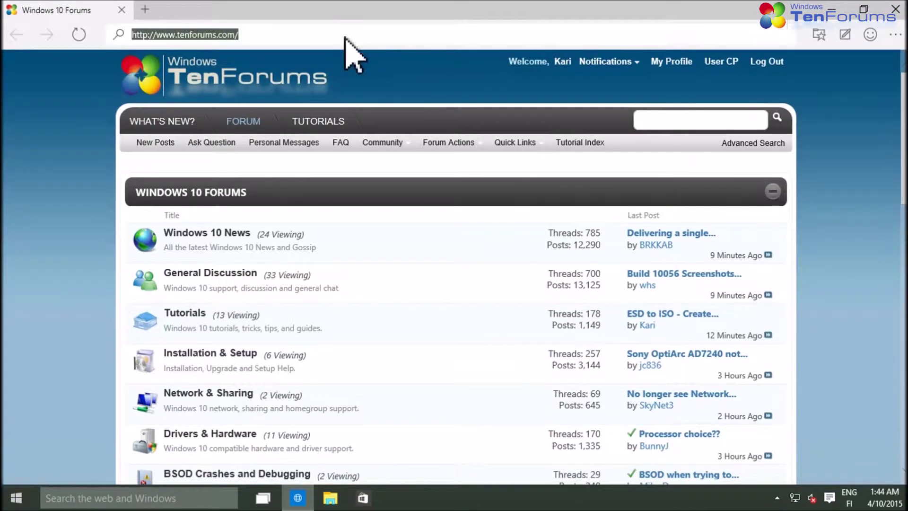
text(outl)
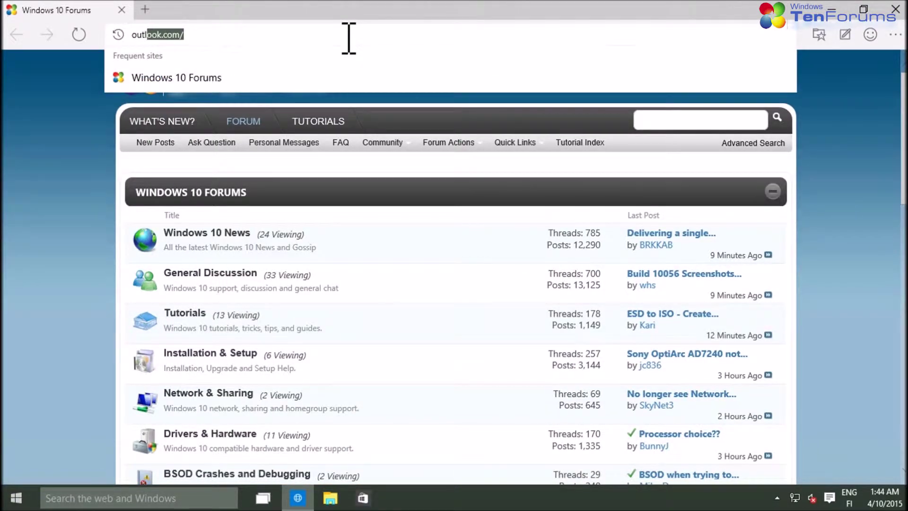
text(ook.com)
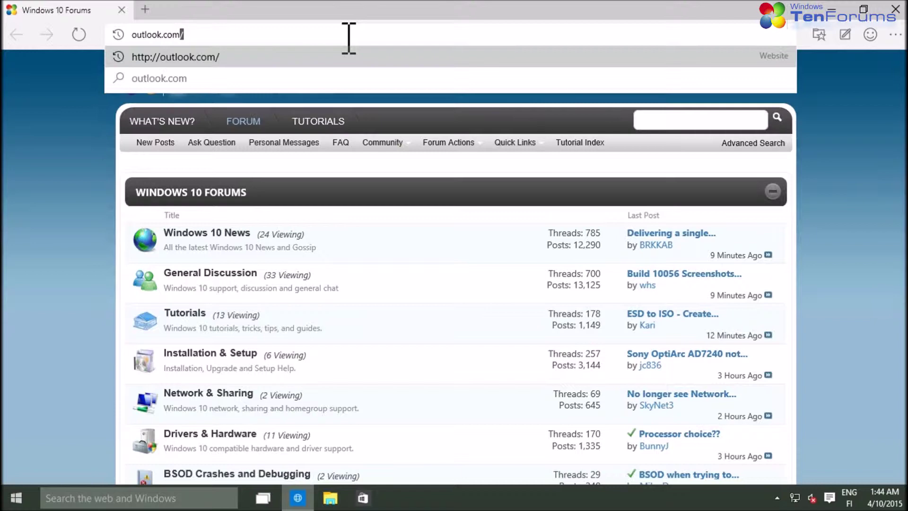
key(Return)
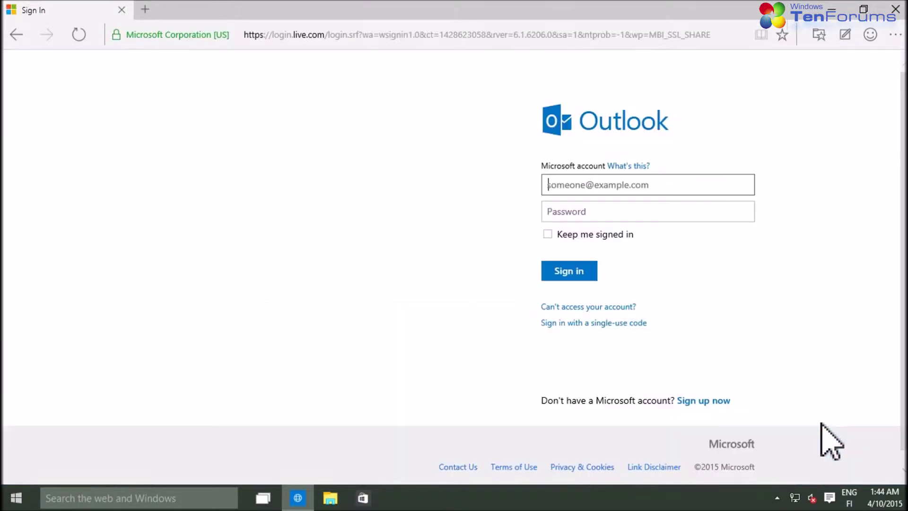
drag(731, 401, 681, 415)
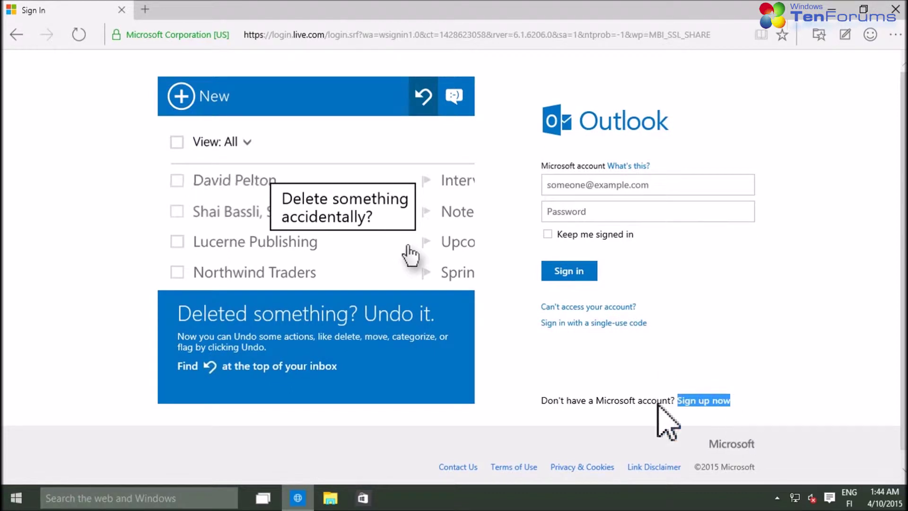
Start signing up and enter the first and last name on the Create an account form
click(703, 402)
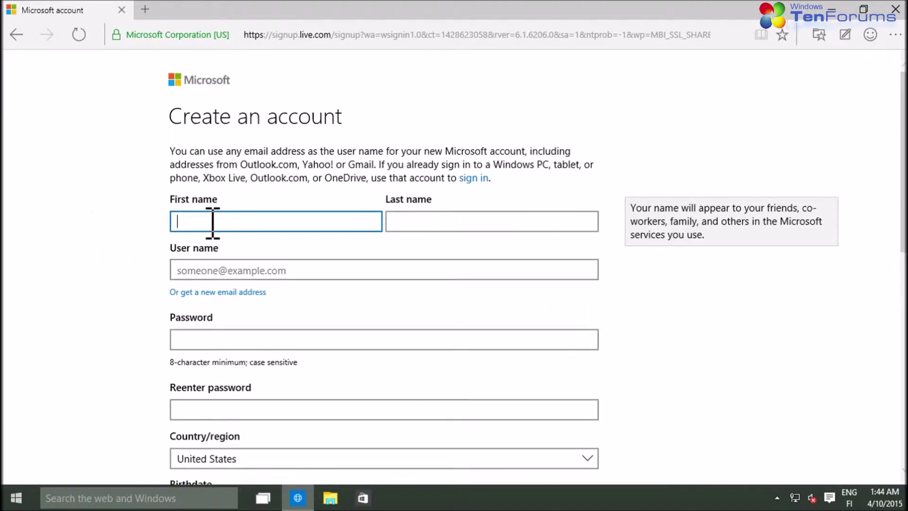
key(Tab)
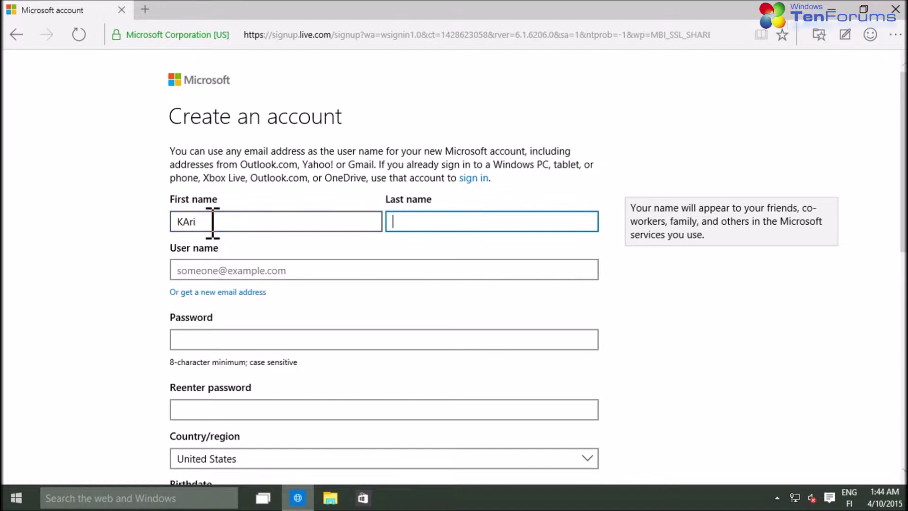
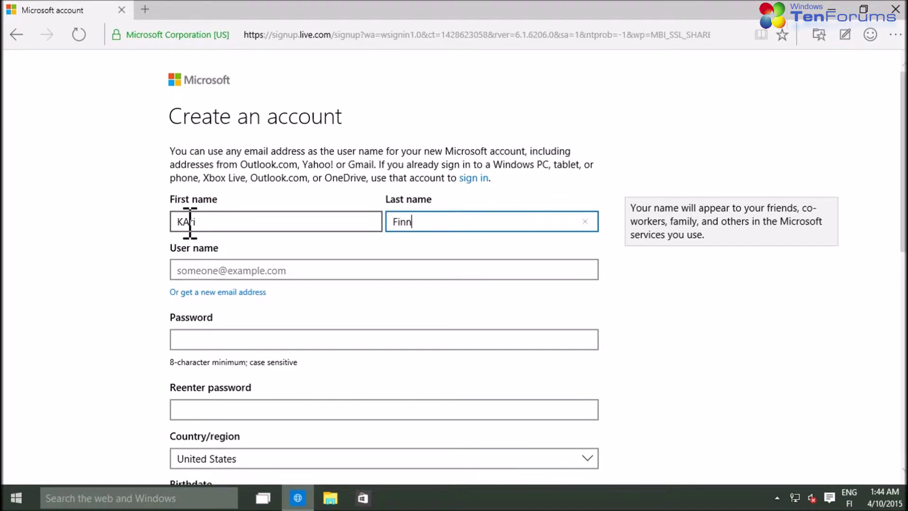
click(184, 221)
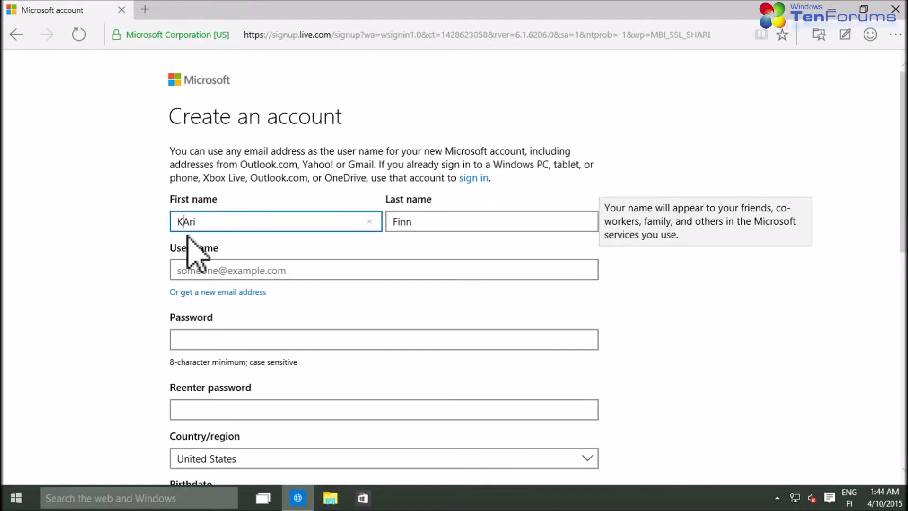
key(Tab)
key(Tab)
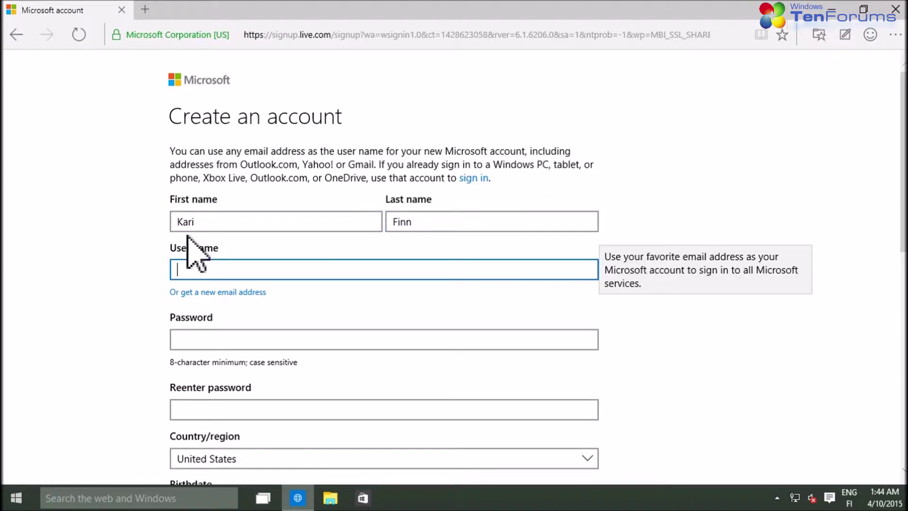
drag(278, 308, 157, 291)
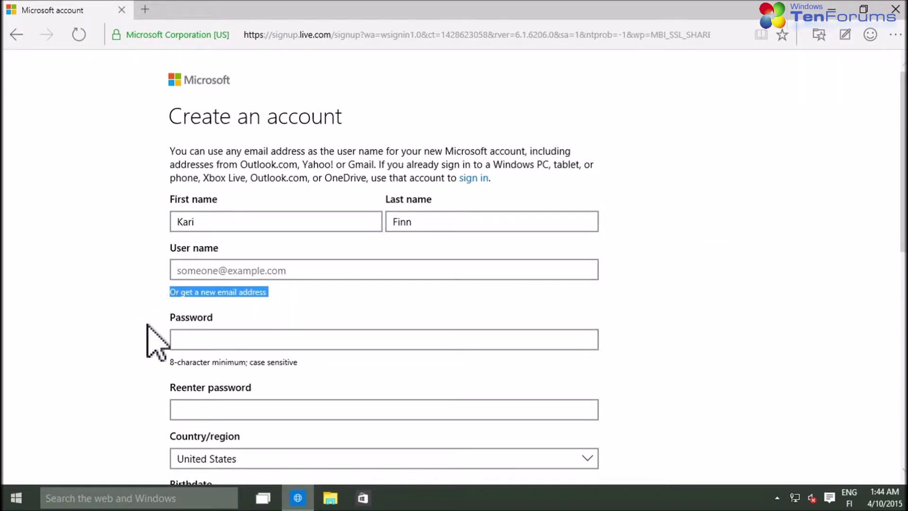
Choose a new hotmail.com address and enter a user name, confirming it is available
click(230, 292)
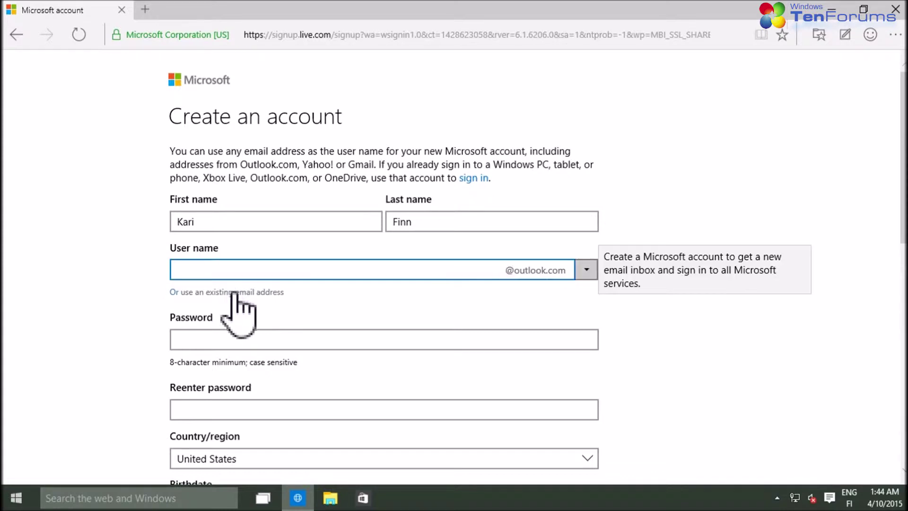
click(586, 269)
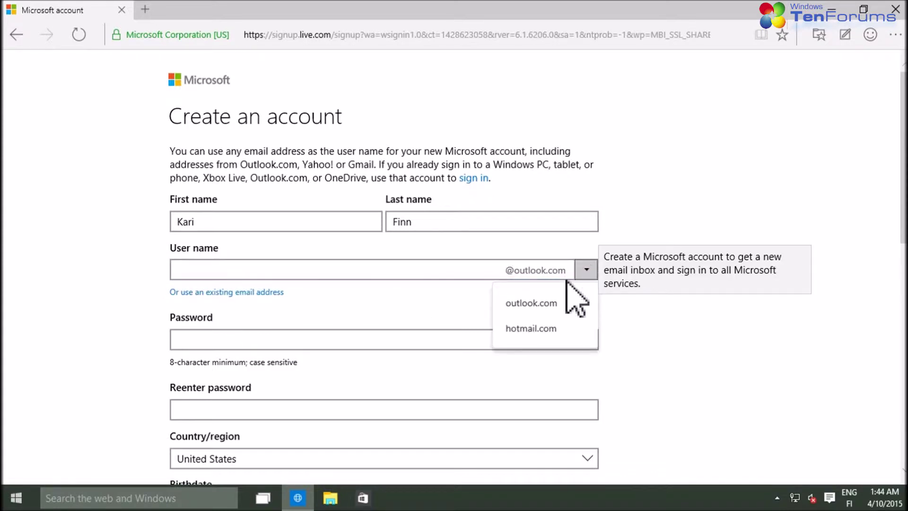
click(543, 327)
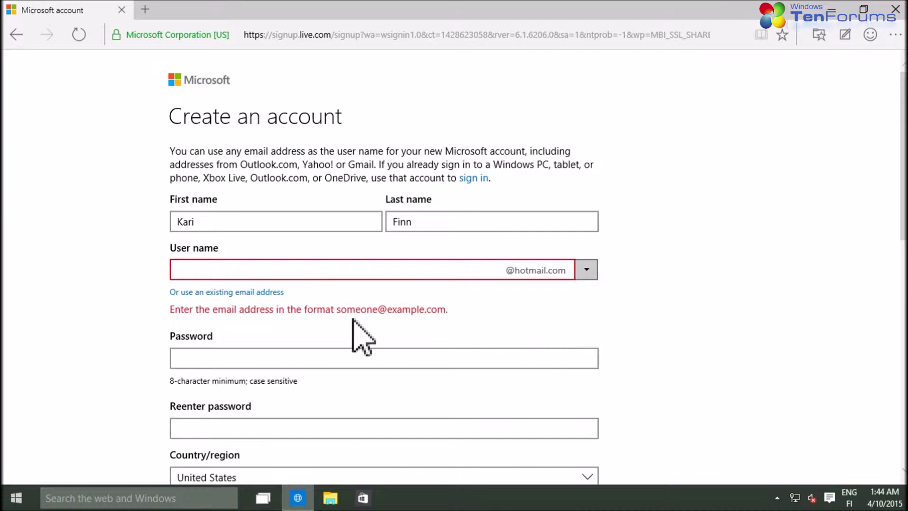
click(304, 270)
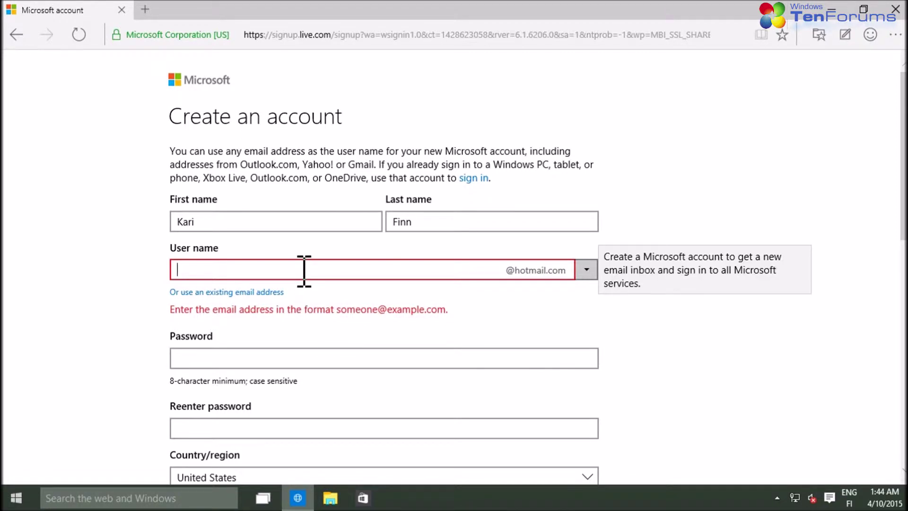
key(Tab)
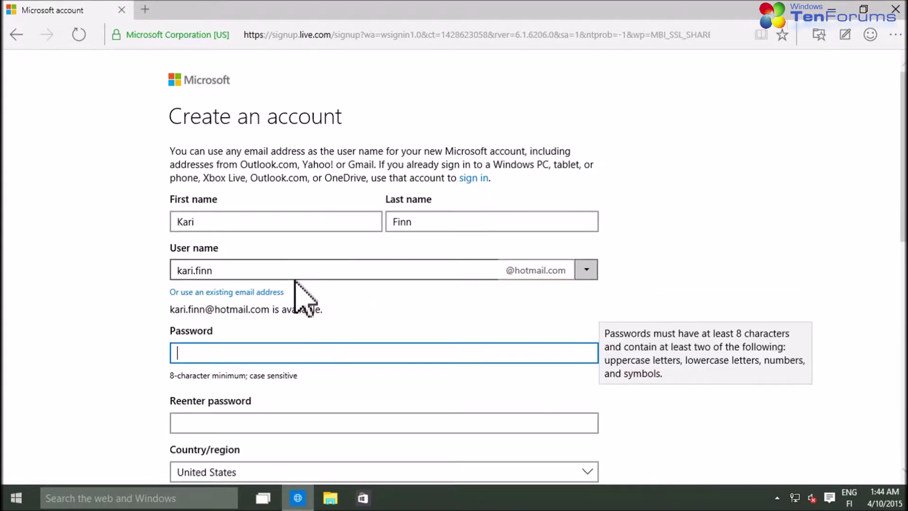
drag(322, 311, 162, 314)
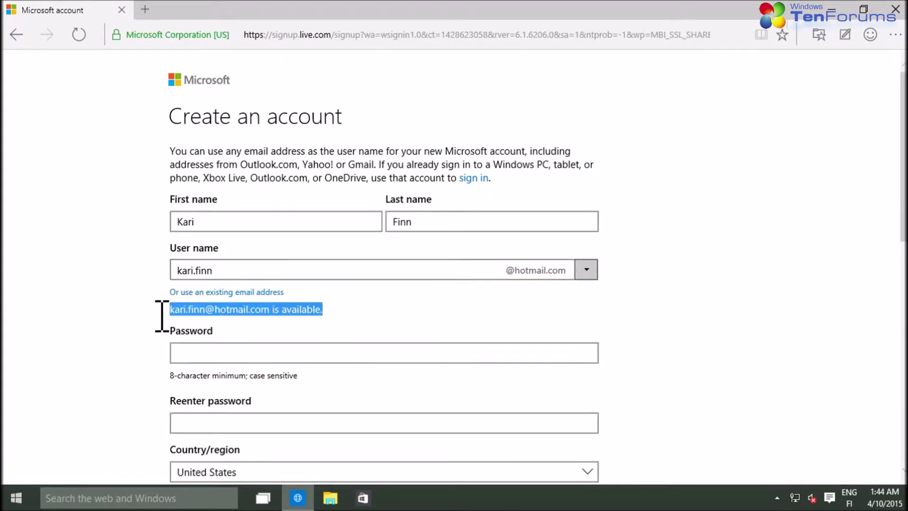
Enter the account password in the password fields
click(232, 357)
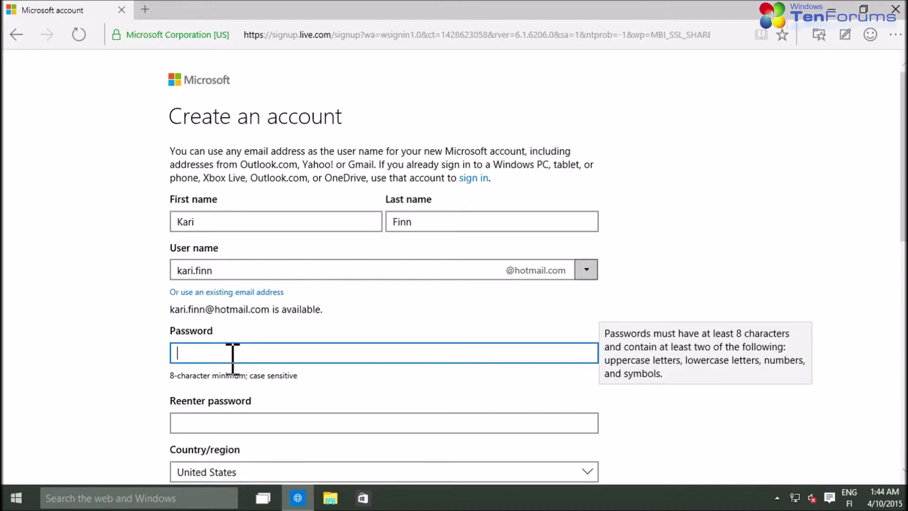
text(••••)
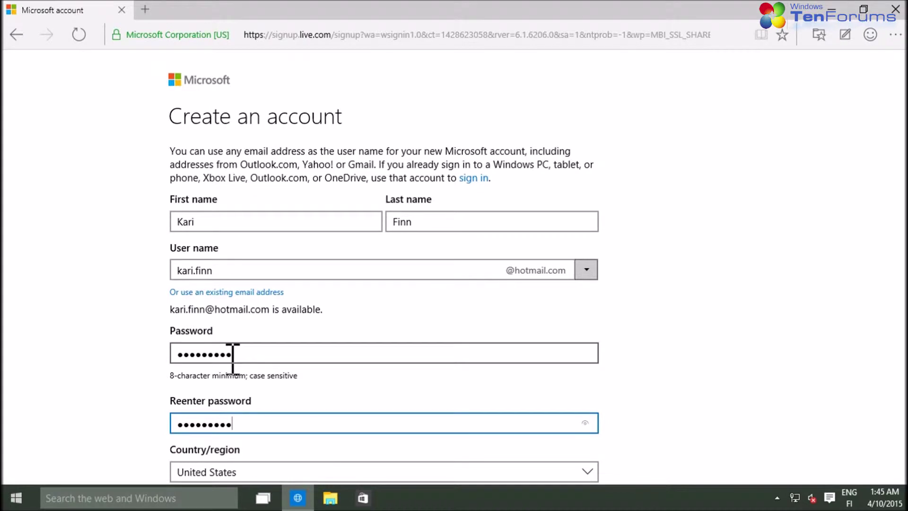
key(Tab)
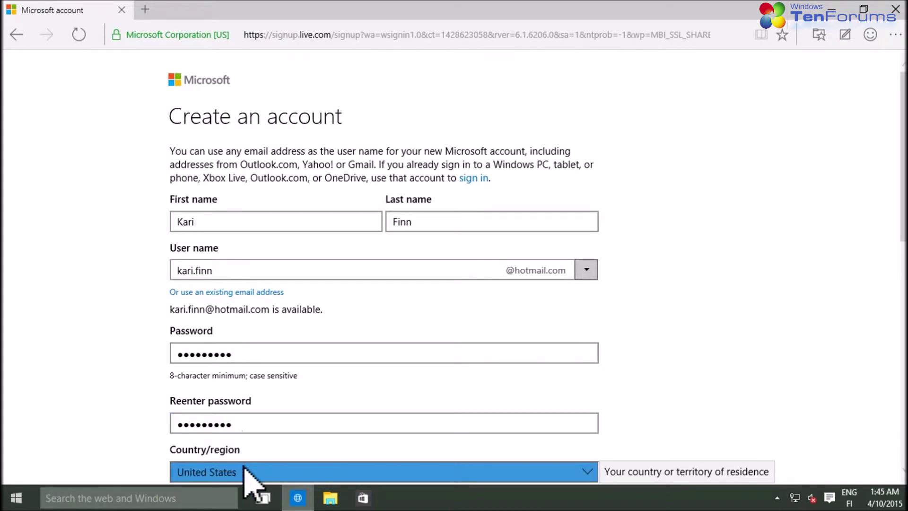
Set the country/region to Germany
click(245, 470)
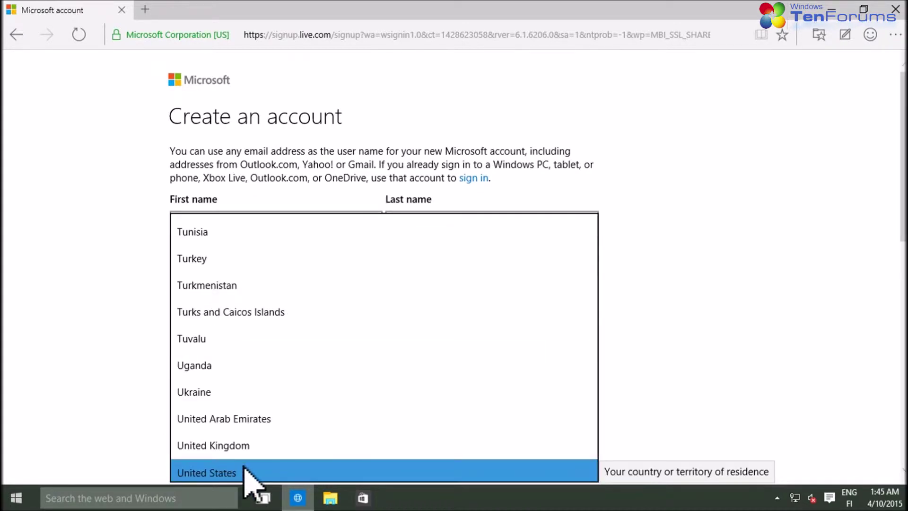
key(g)
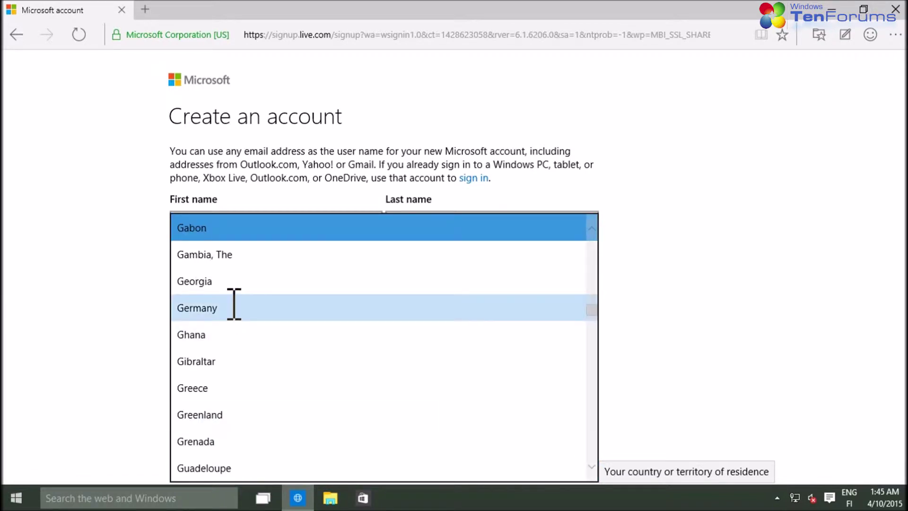
click(232, 305)
scroll(111, 314, down, 5)
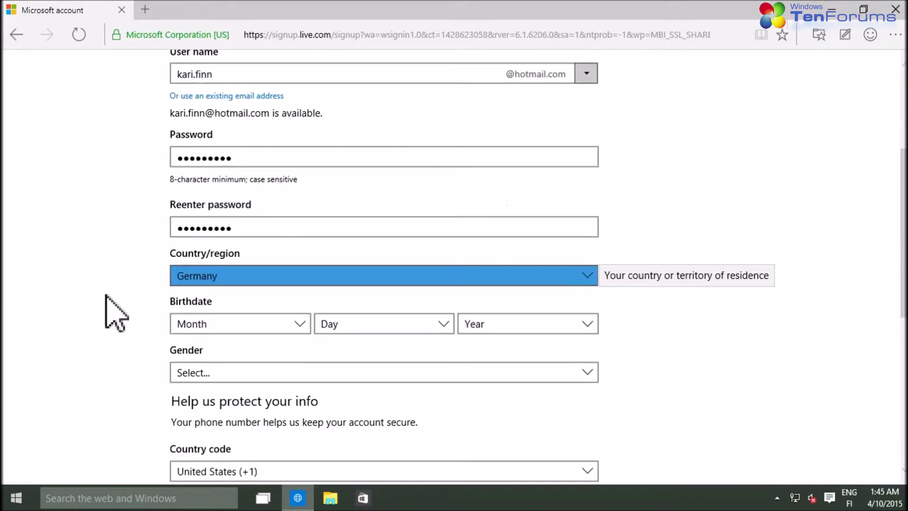
Set the birthdate to January 1, 1980
click(236, 258)
click(240, 239)
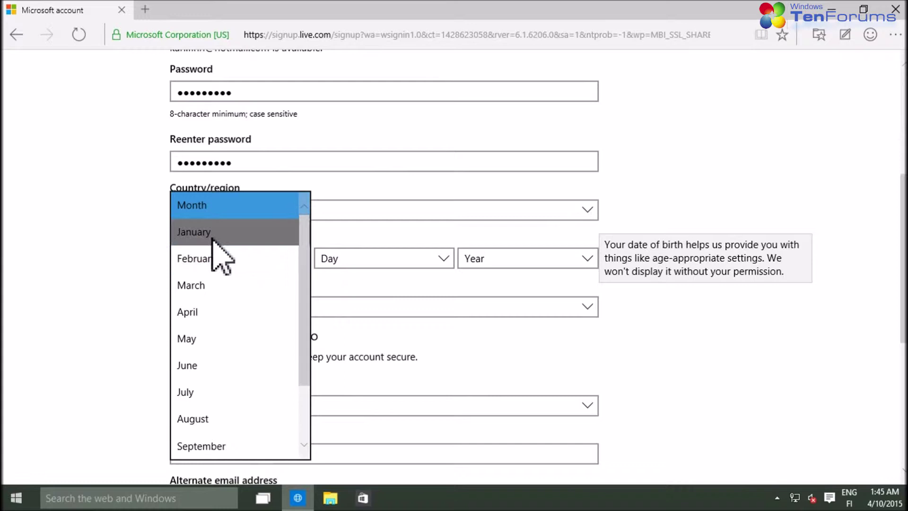
click(448, 262)
click(336, 235)
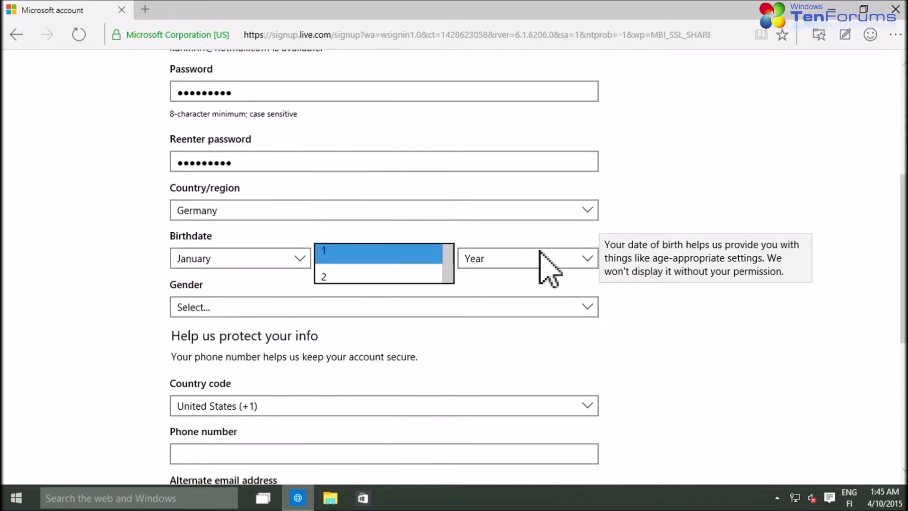
click(586, 259)
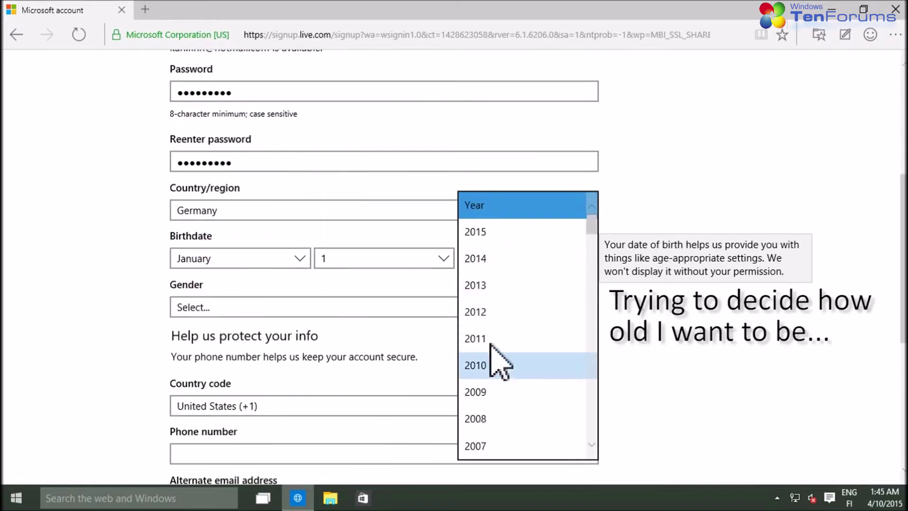
scroll(594, 321, down, 20)
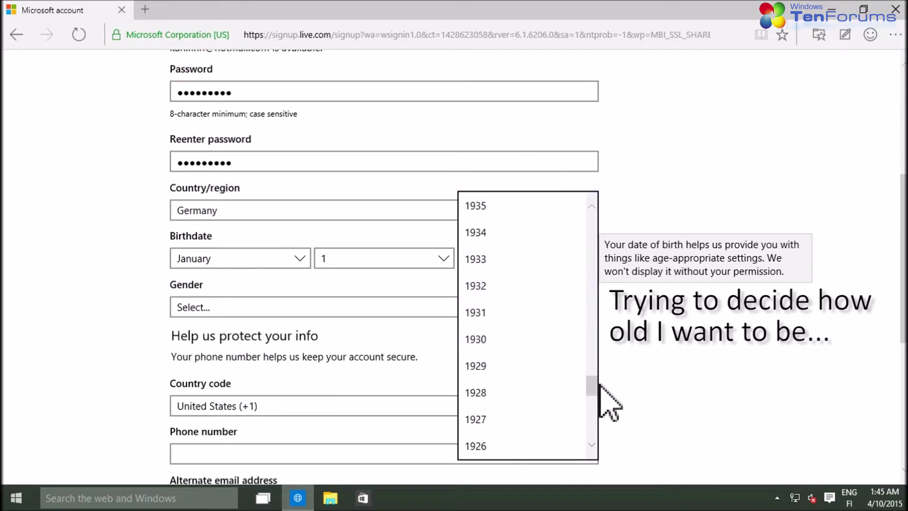
drag(593, 384, 582, 284)
click(483, 378)
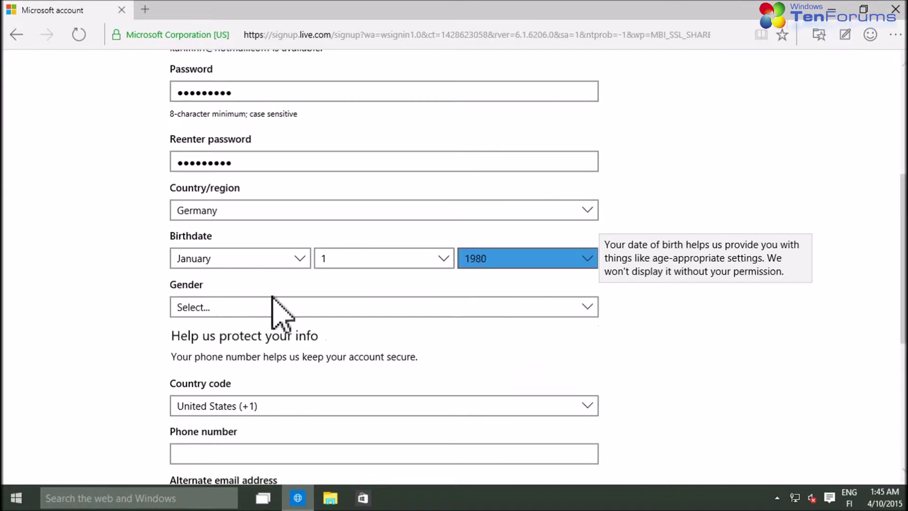
Select Male as the gender
click(250, 310)
click(196, 334)
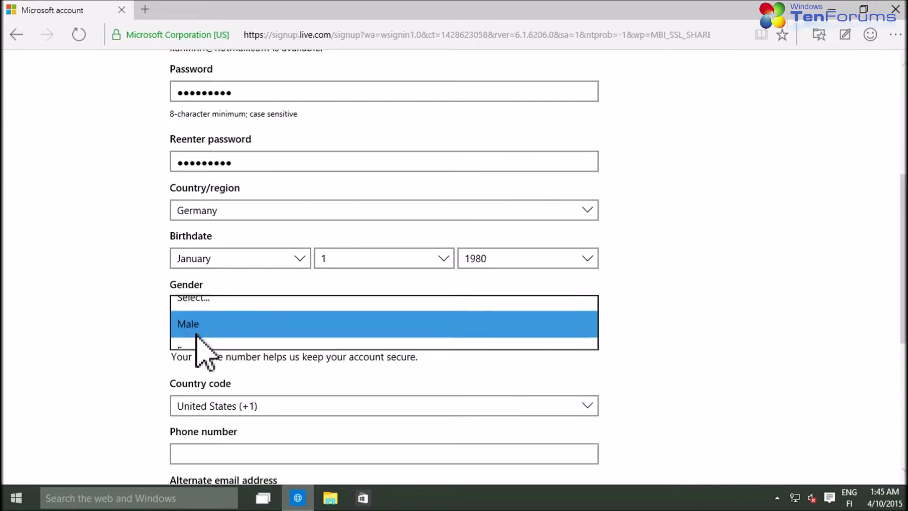
click(102, 295)
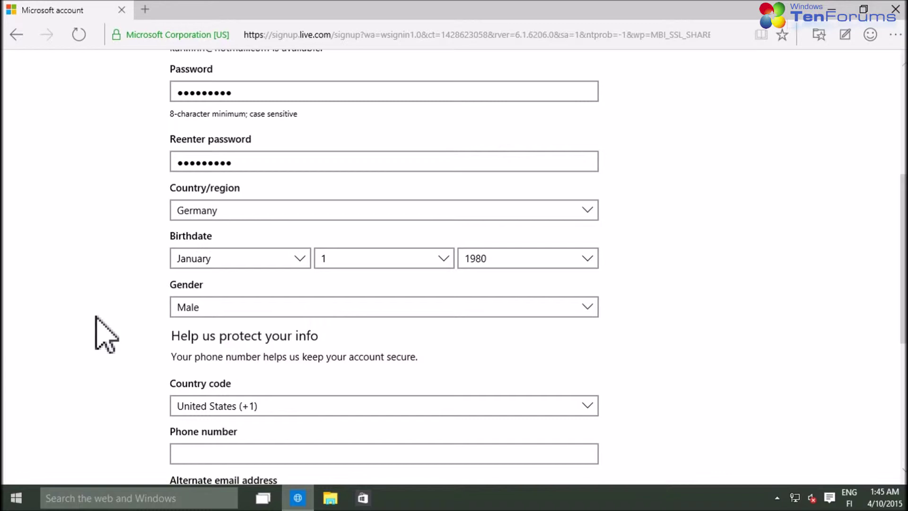
scroll(102, 337, down, 3)
Set the phone country code to Germany (+49) and enter the phone number
click(571, 276)
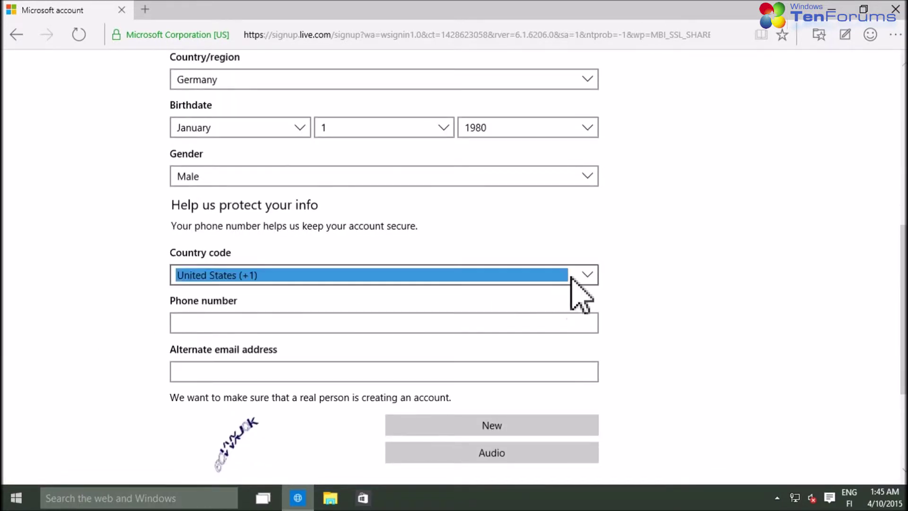
key(g)
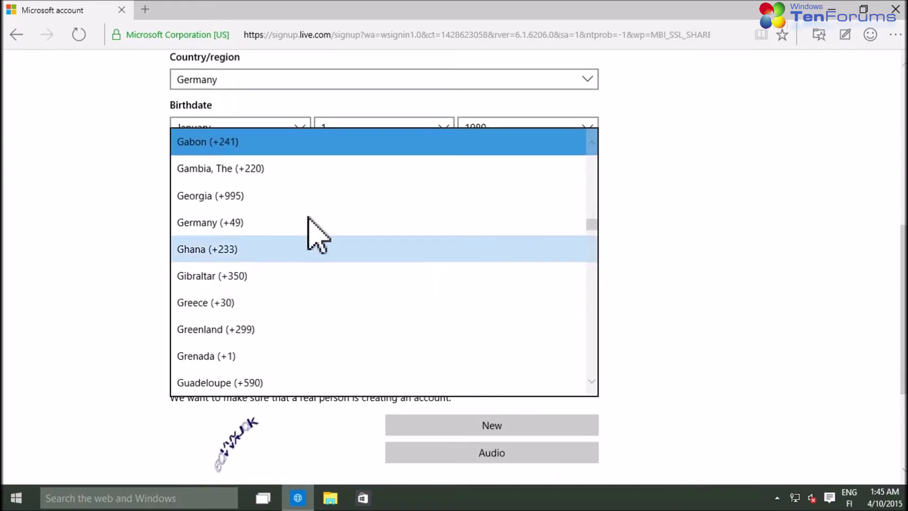
click(260, 222)
click(213, 324)
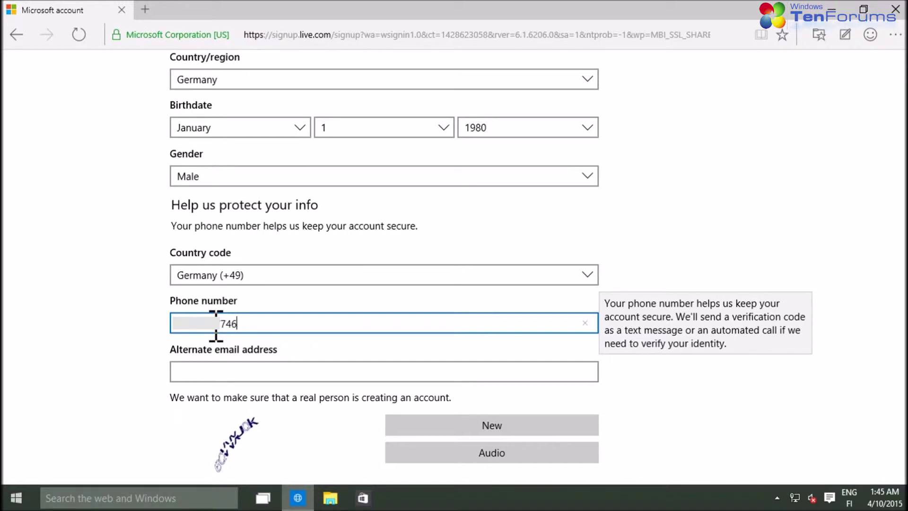
key(Tab)
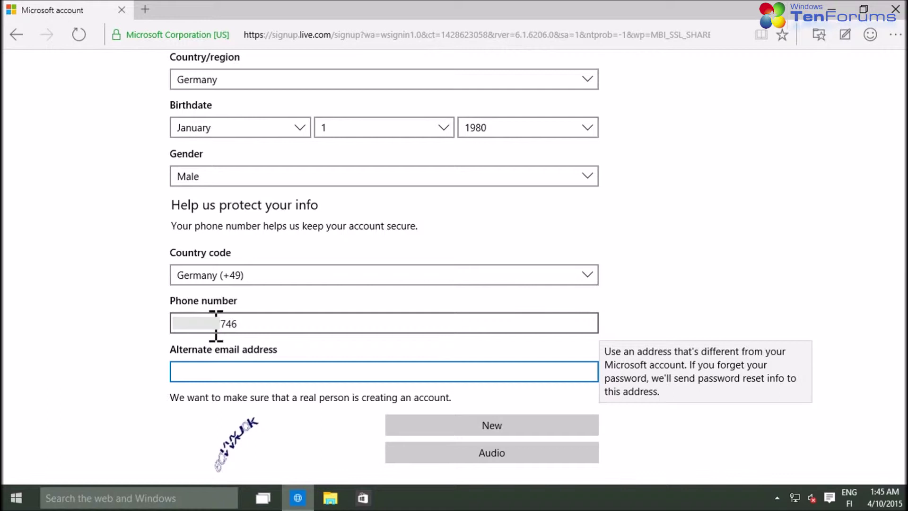
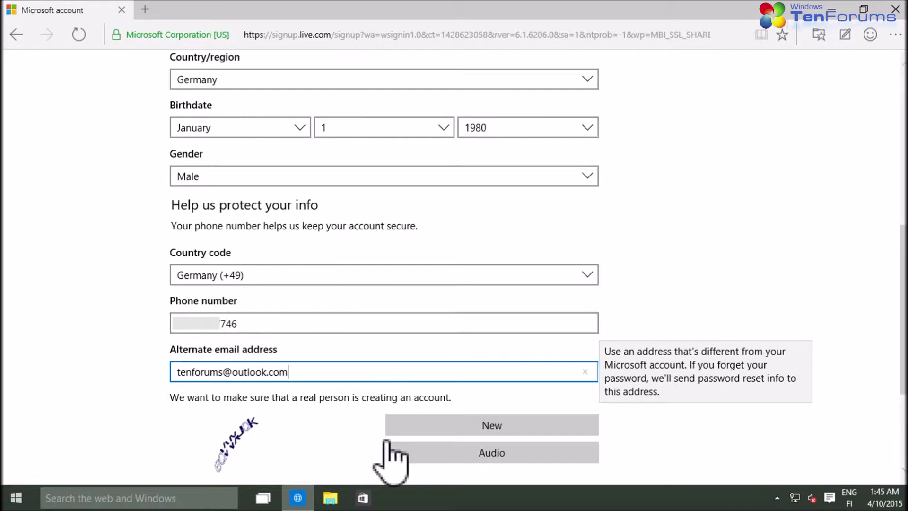
Enter an alternate e-mail address
click(348, 447)
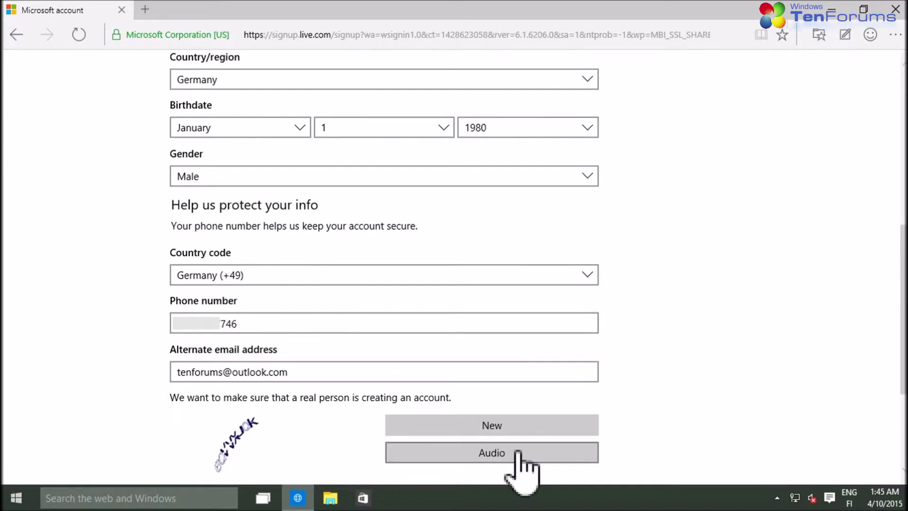
scroll(797, 428, down, 3)
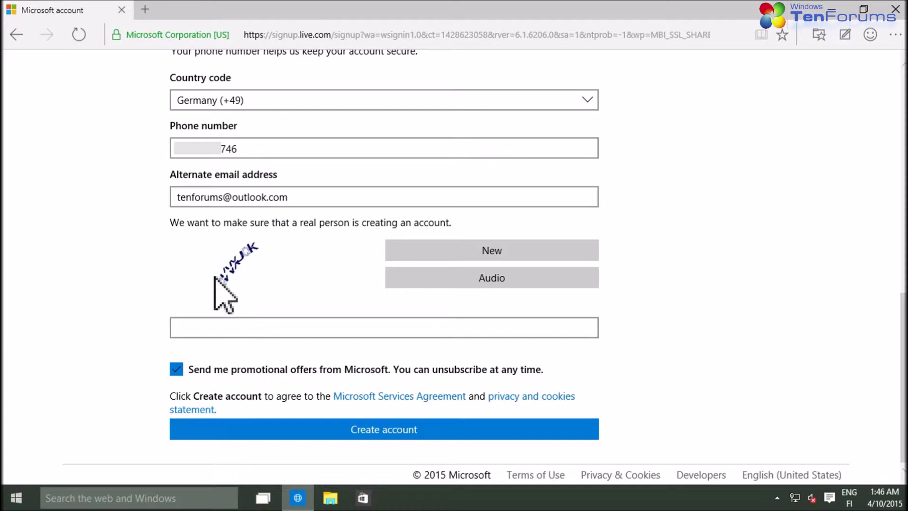
Solve a fresh captcha, keep promotional offers enabled, and create the account
click(427, 255)
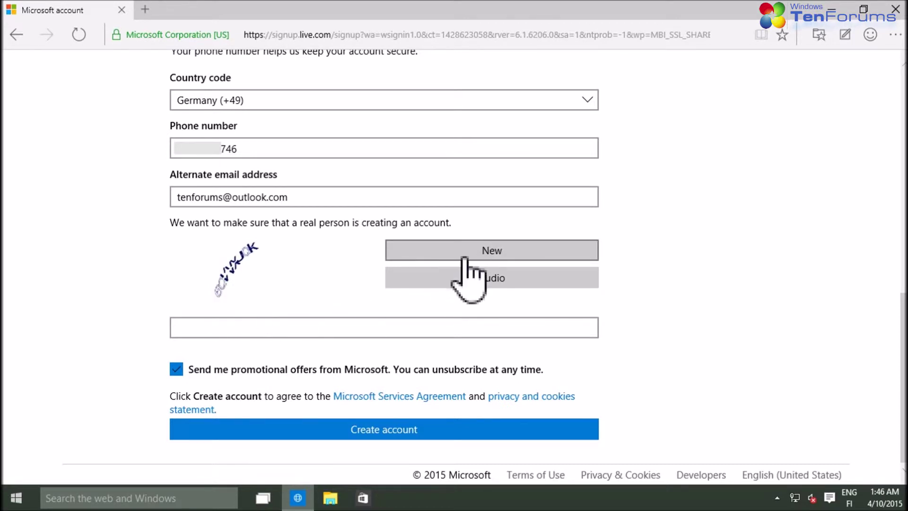
click(223, 332)
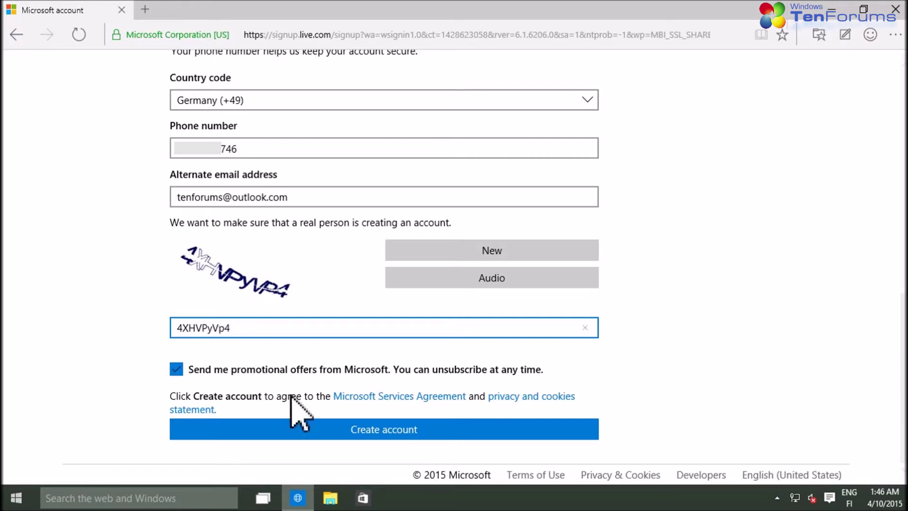
click(176, 369)
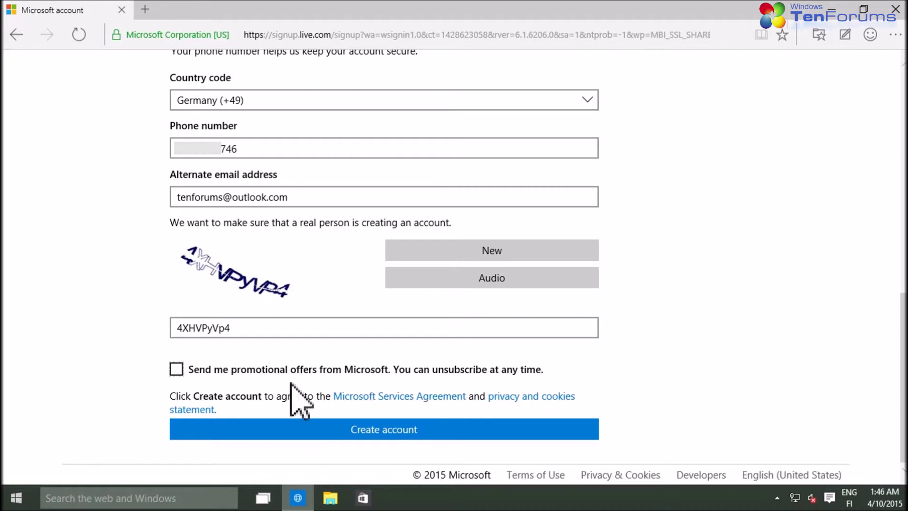
click(176, 369)
click(432, 428)
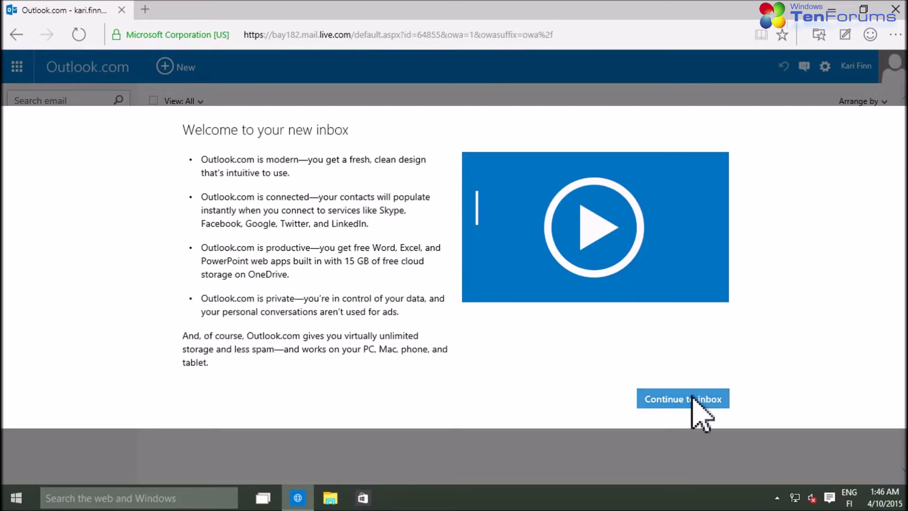
Continue from the welcome screen to the inbox, then sign out of the account
click(691, 401)
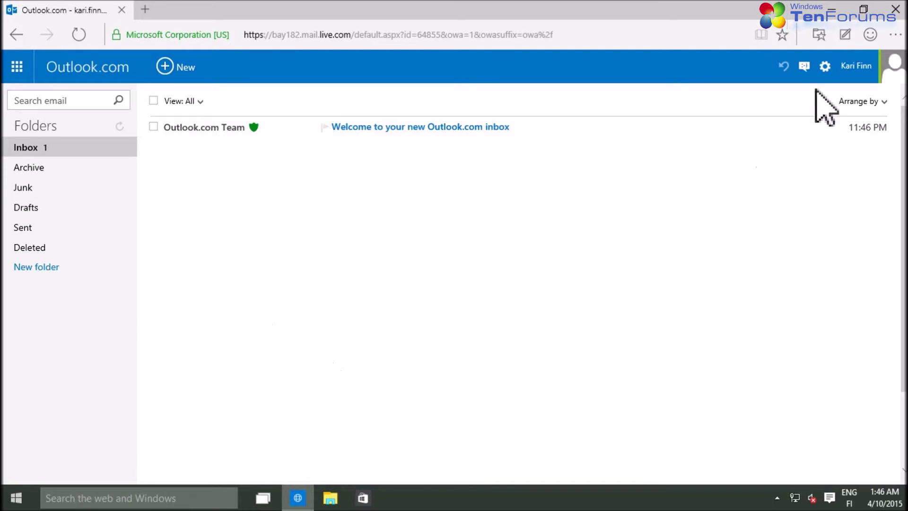
click(865, 68)
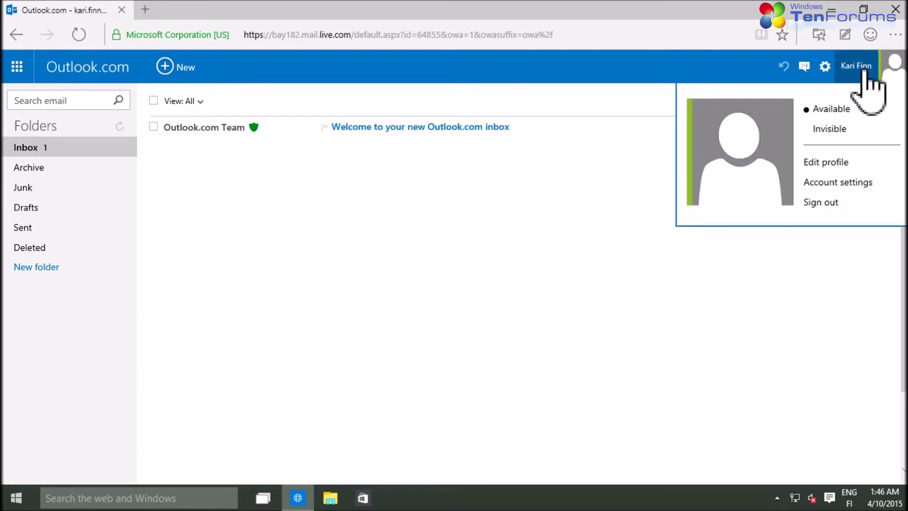
click(822, 203)
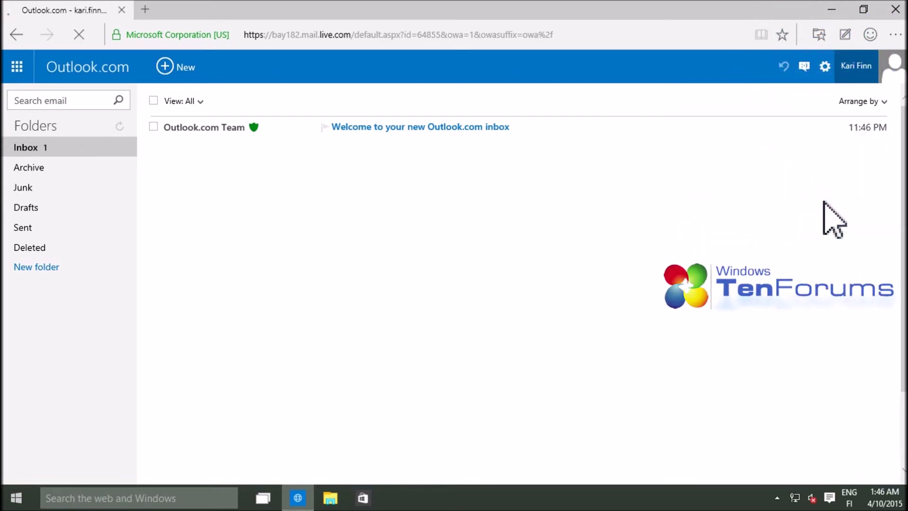